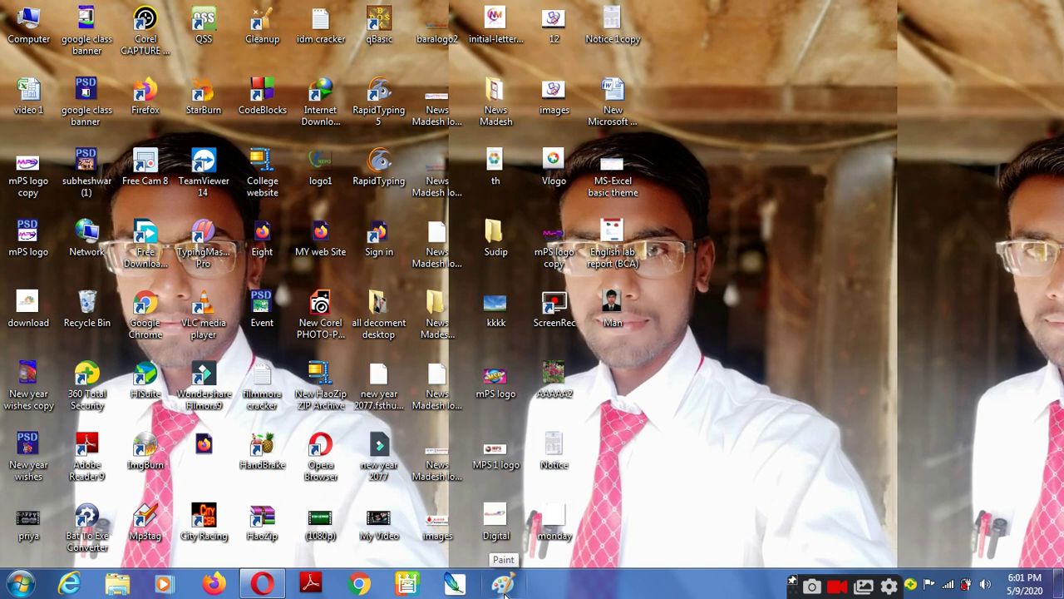
# Step: Launch Paint, maximize its window and enlarge the blank canvas to about 675 × 333 px
pyautogui.click(505, 585)
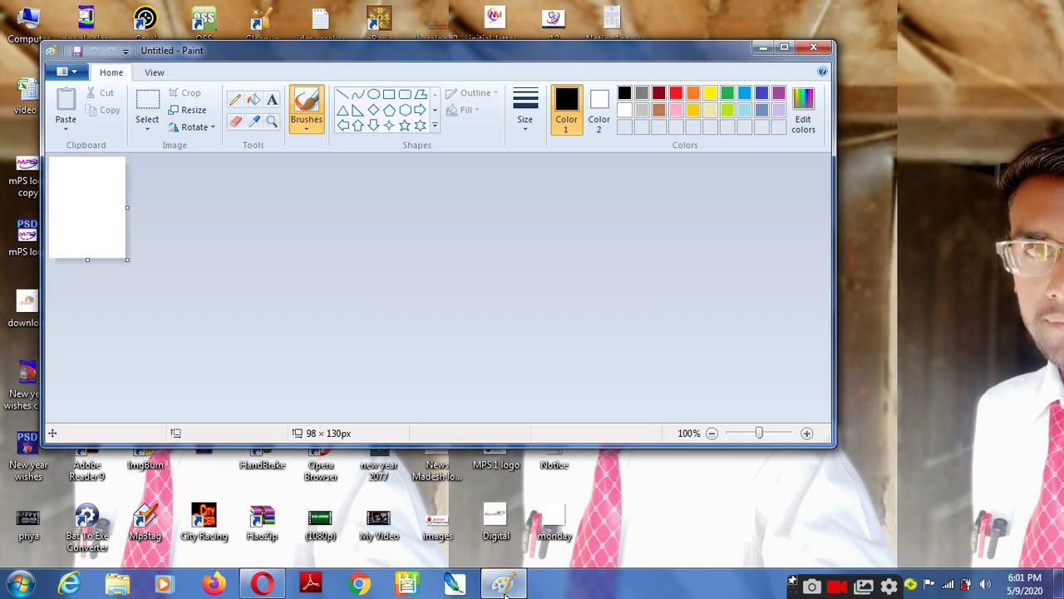
pyautogui.click(784, 47)
pyautogui.moveTo(82, 214); pyautogui.dragTo(531, 373)
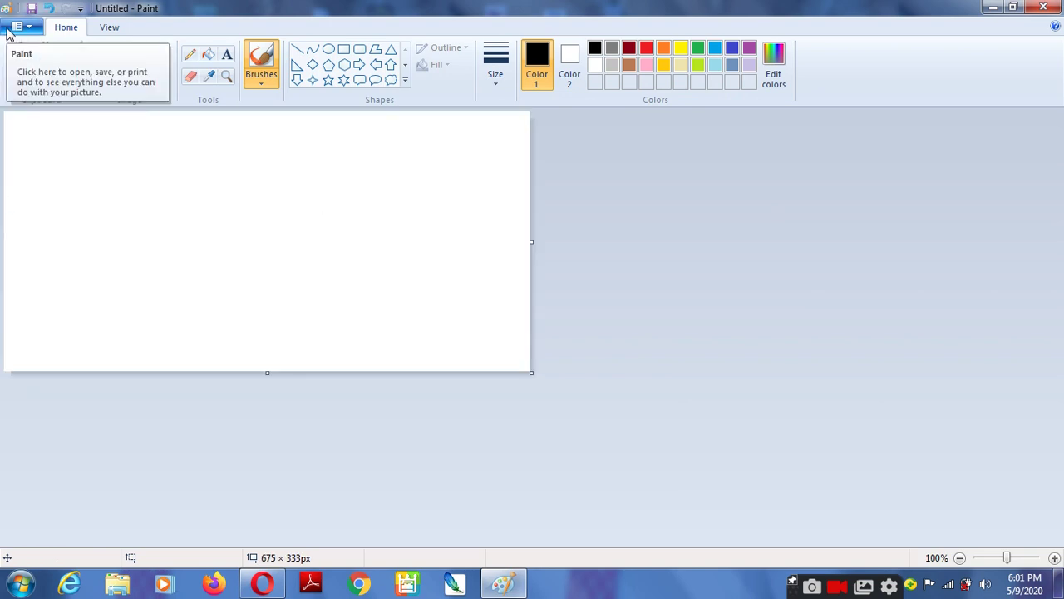
# Step: Open Man.jpg from the Desktop without saving the changes to the untitled picture
pyautogui.click(17, 27)
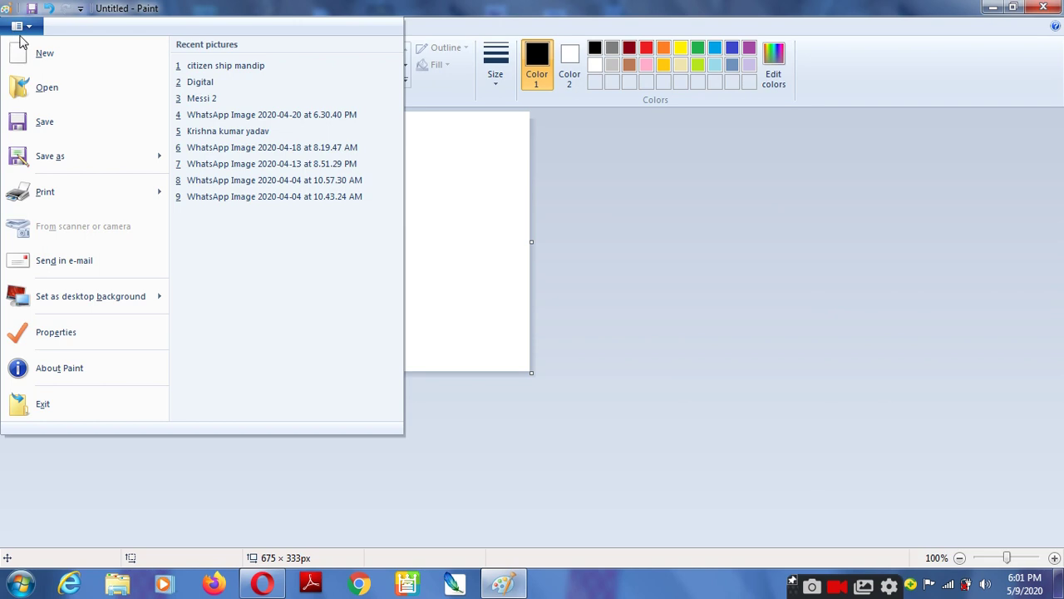
pyautogui.click(64, 83)
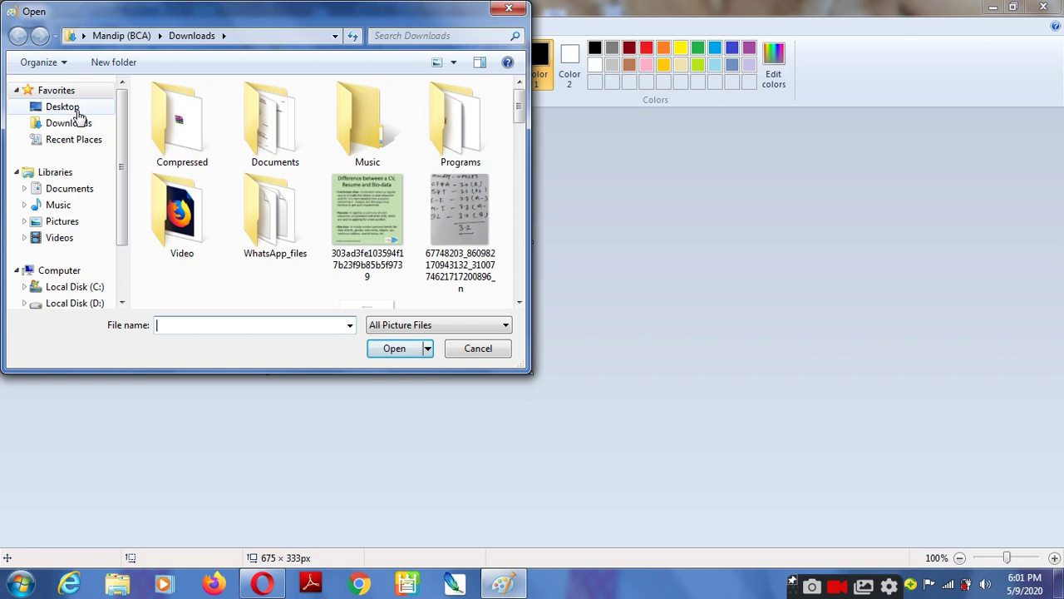
pyautogui.click(73, 108)
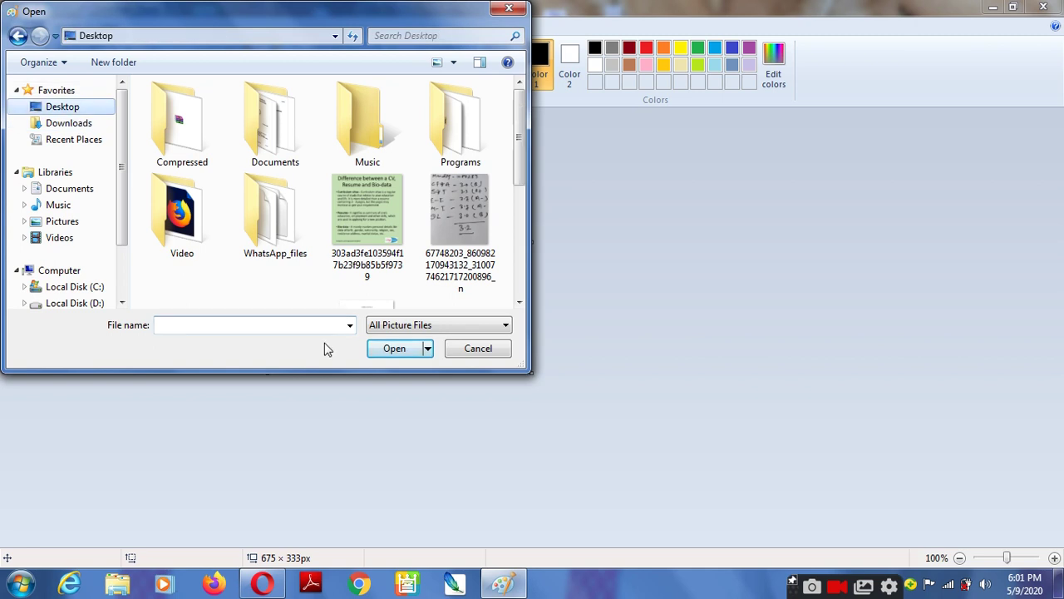
pyautogui.click(207, 325)
pyautogui.write('man')
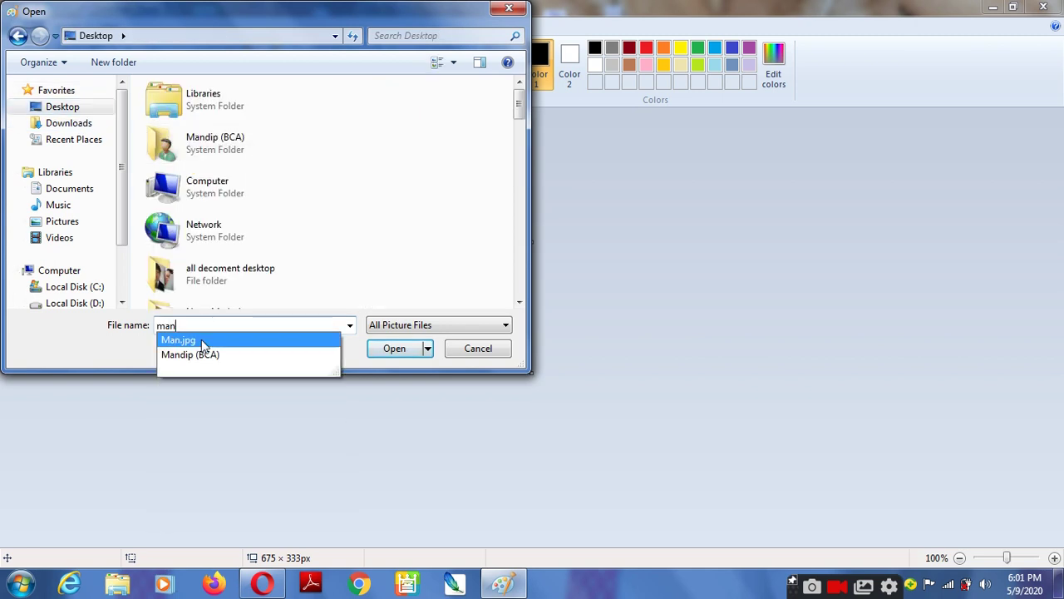
pyautogui.click(201, 339)
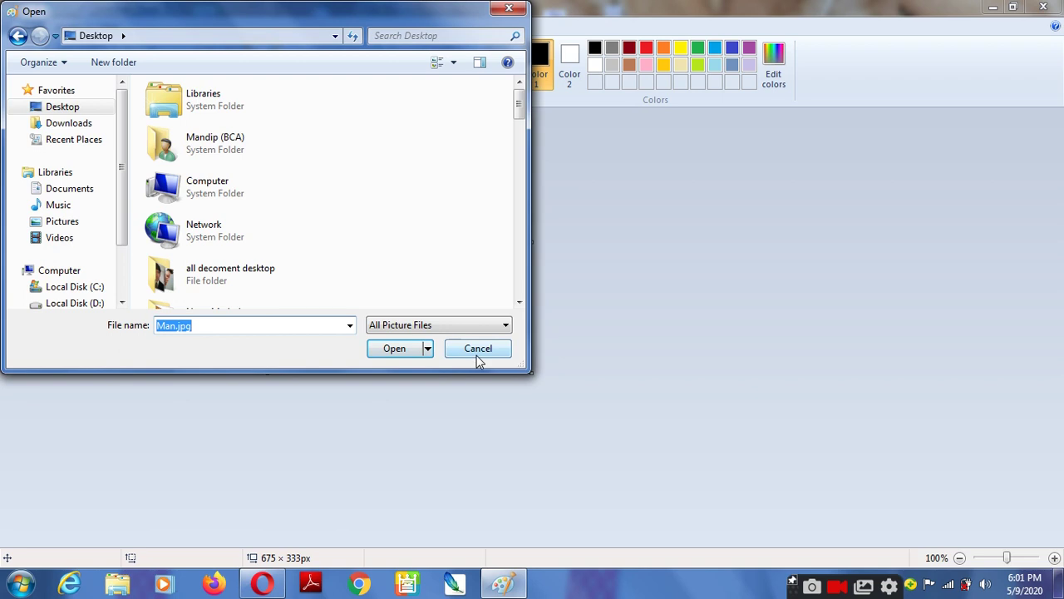
pyautogui.click(400, 349)
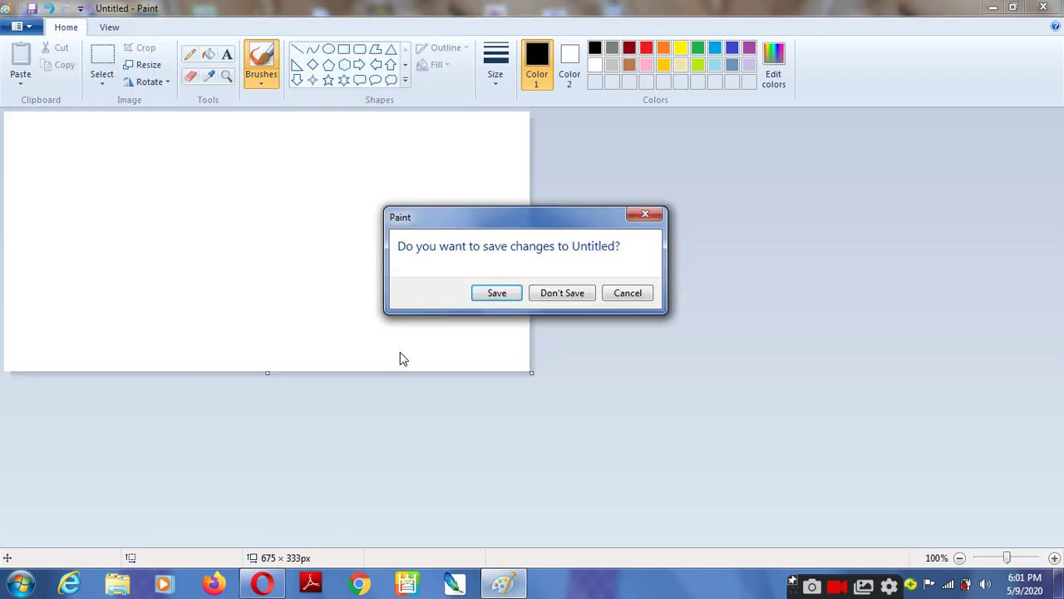
pyautogui.click(553, 297)
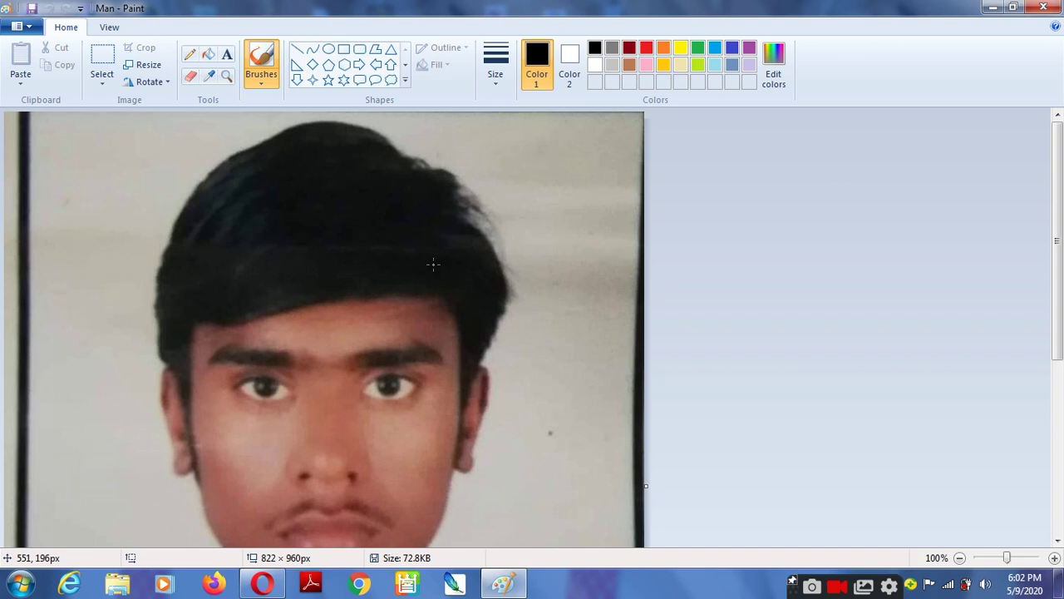
# Step: Resize the picture by pixels to a vertical size of 60, maintaining the aspect ratio
pyautogui.click(150, 69)
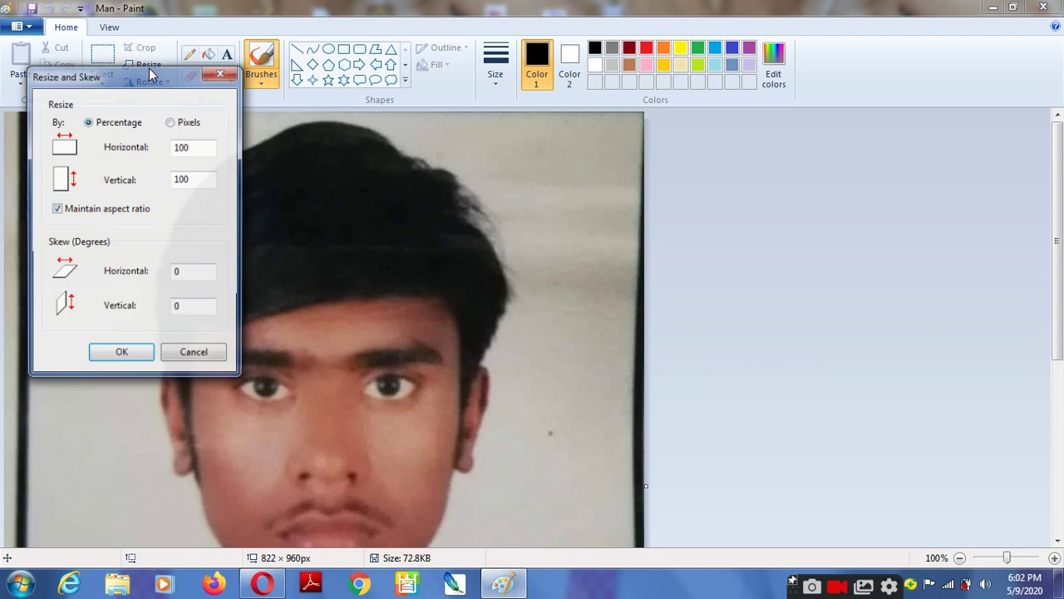
pyautogui.click(173, 123)
pyautogui.click(199, 178)
pyautogui.moveTo(199, 177); pyautogui.dragTo(138, 176)
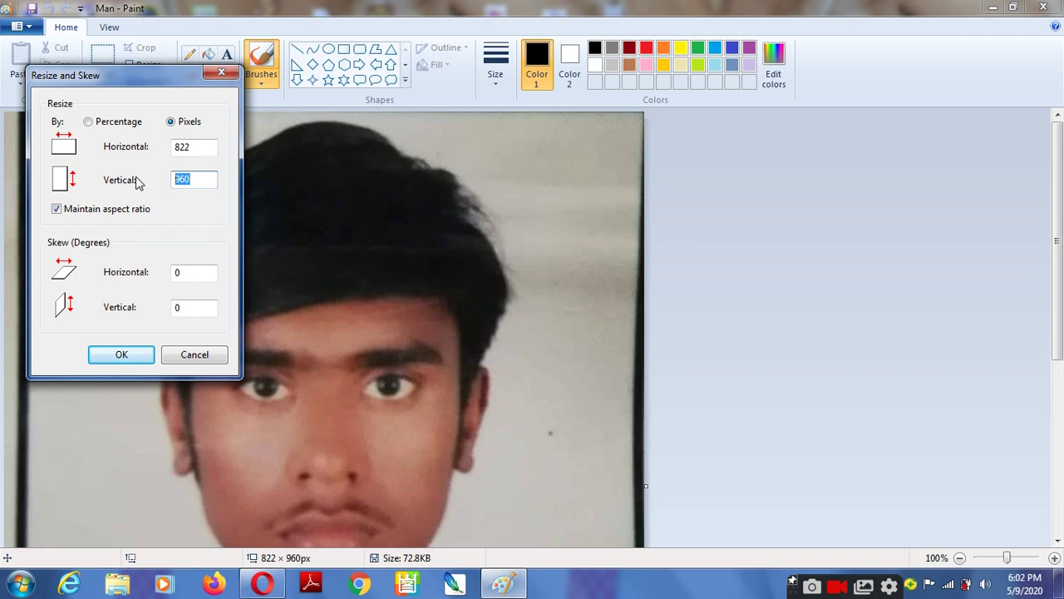
pyautogui.write('60')
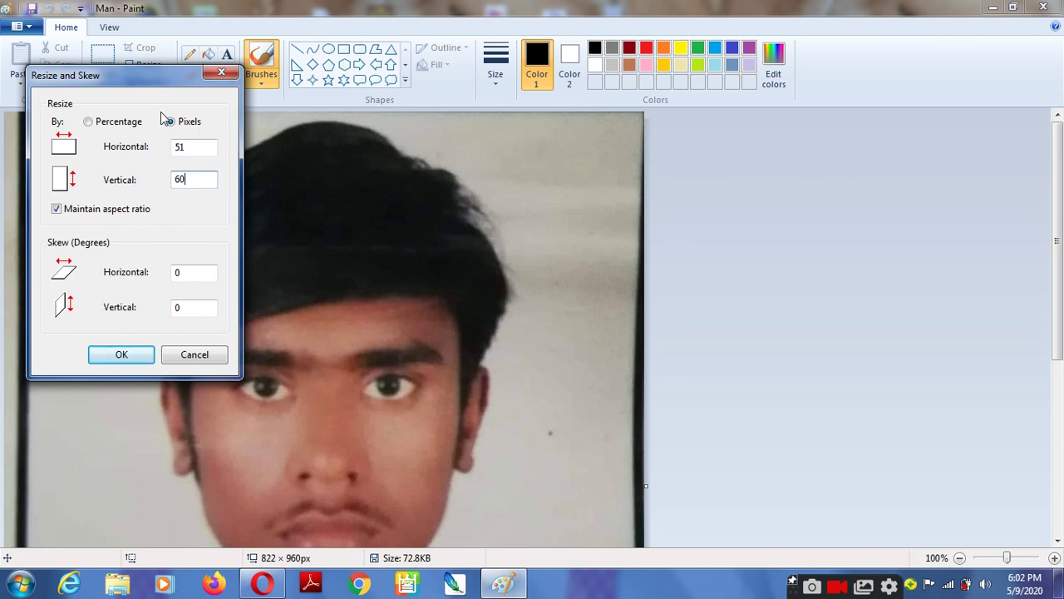
pyautogui.click(122, 355)
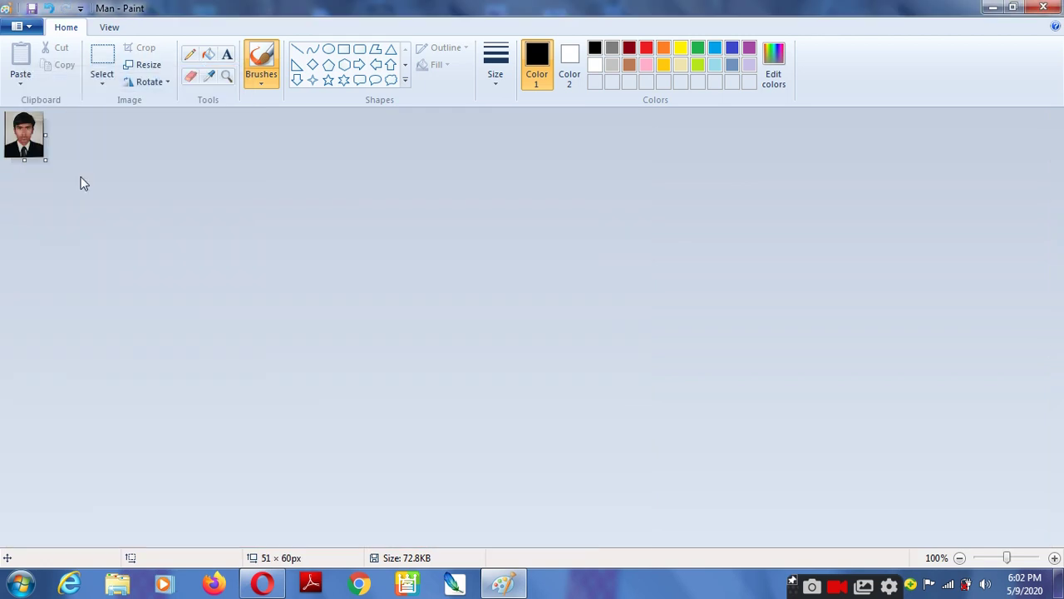
# Step: Save the resized picture to the Desktop as Man.ico in 24-bit Bitmap format
pyautogui.click(25, 27)
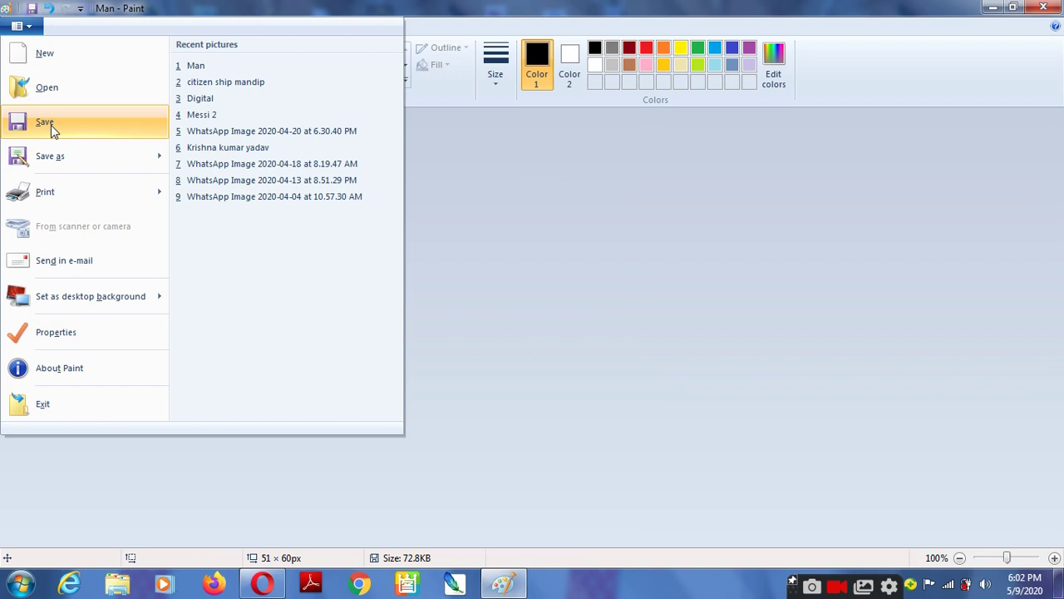
pyautogui.moveTo(58, 160)
pyautogui.click(58, 158)
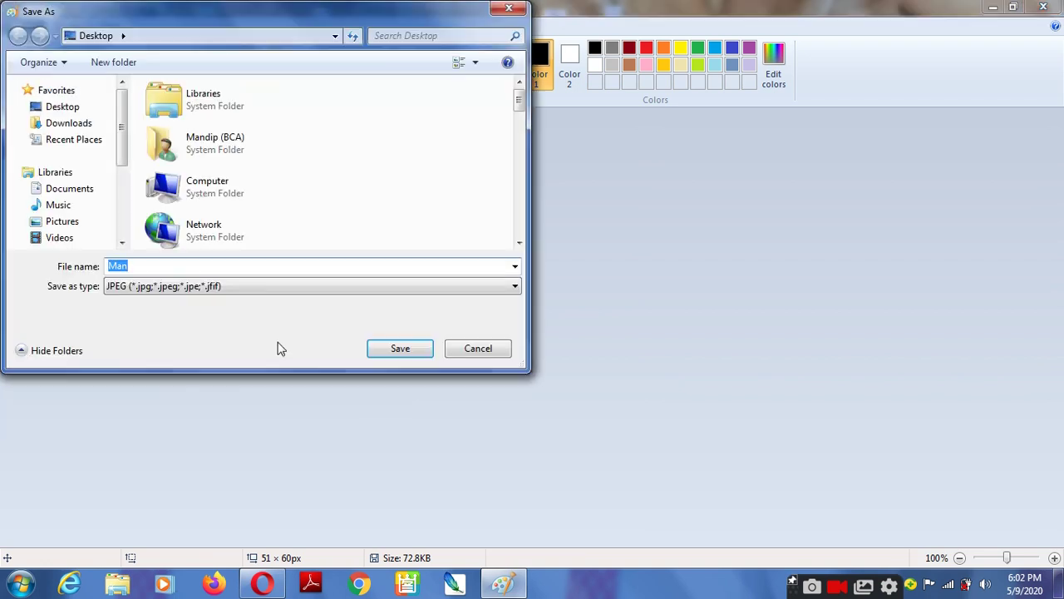
pyautogui.click(260, 286)
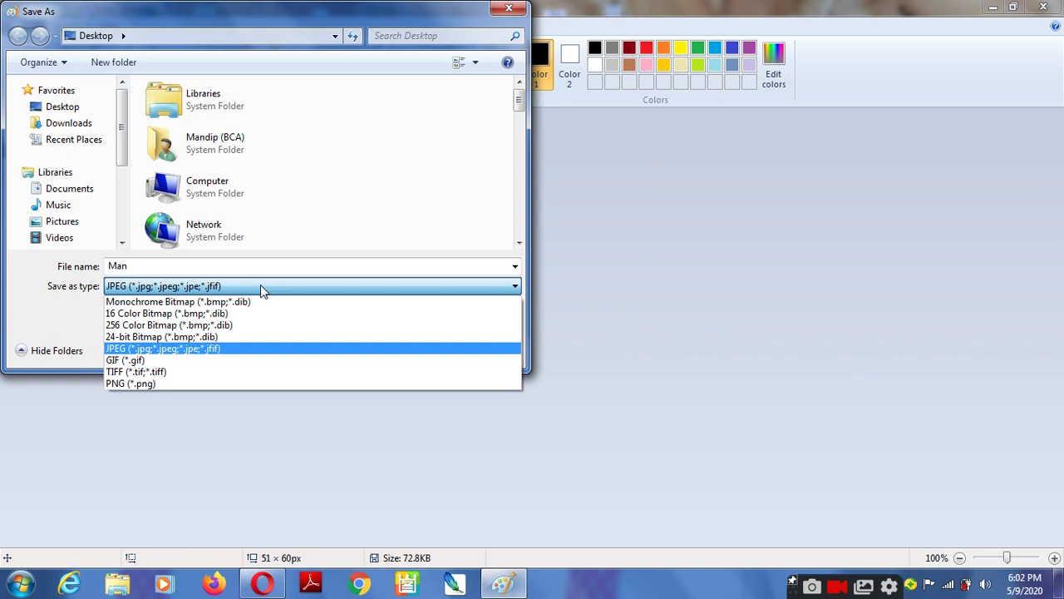
pyautogui.click(166, 337)
pyautogui.doubleClick(163, 265)
pyautogui.click(163, 265)
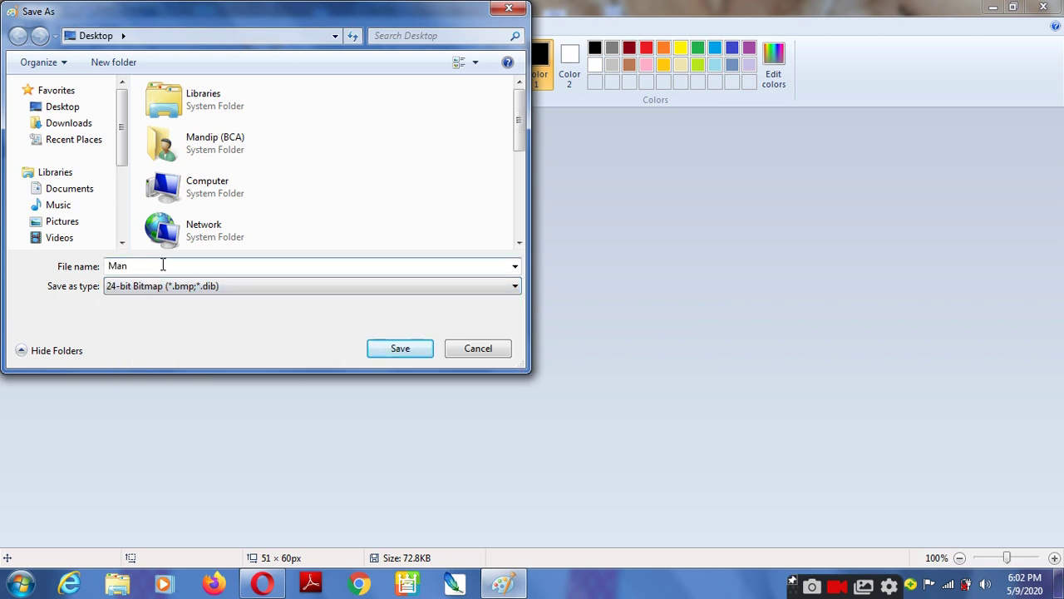
pyautogui.write('.ico')
pyautogui.click(401, 349)
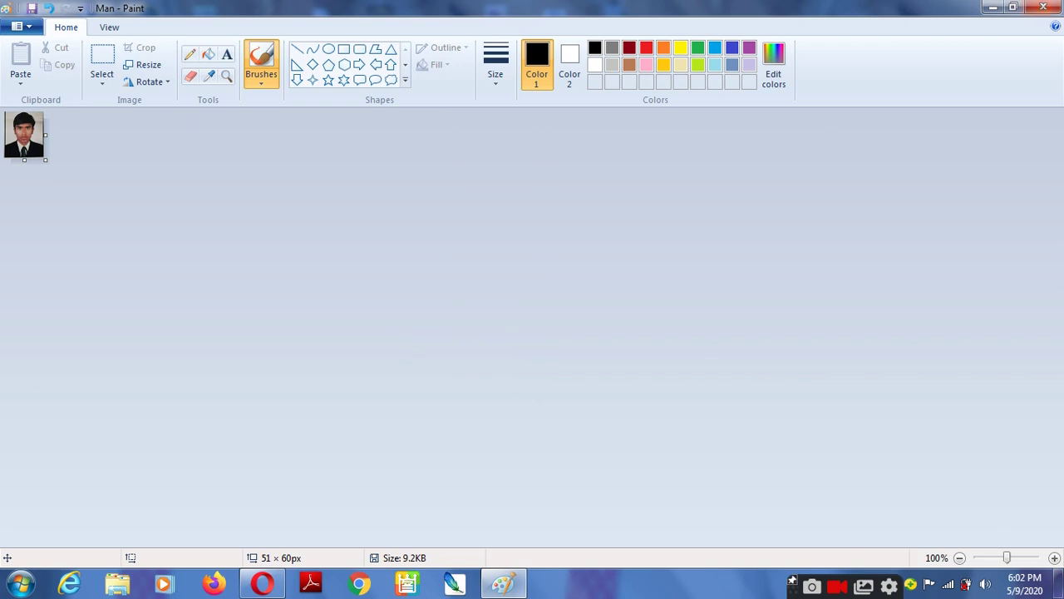
# Step: Minimize Paint and check the file type in the original Man photo's properties on the desktop
pyautogui.click(996, 9)
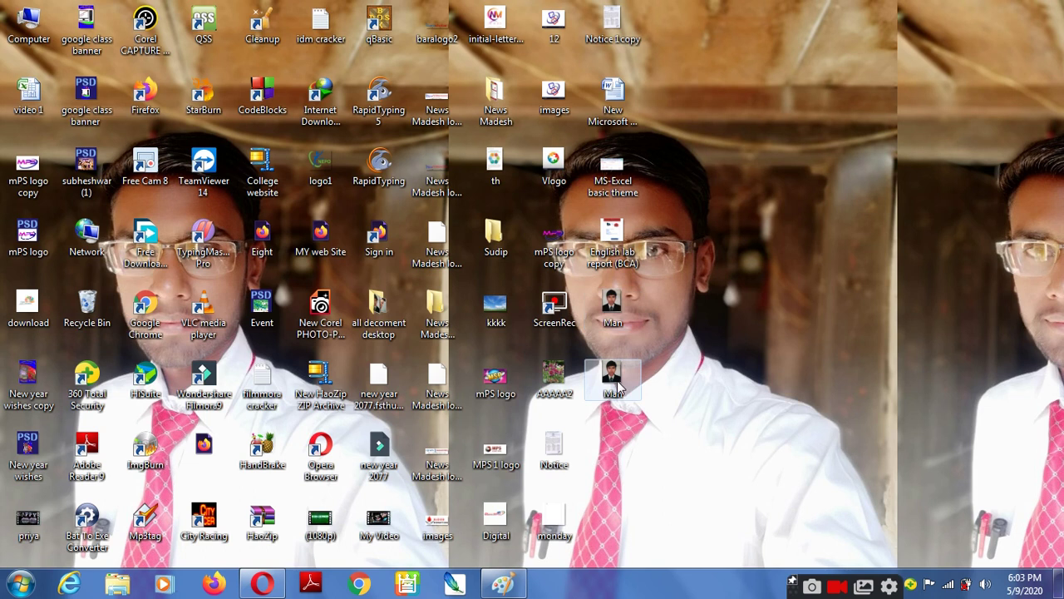
pyautogui.rightClick(619, 321)
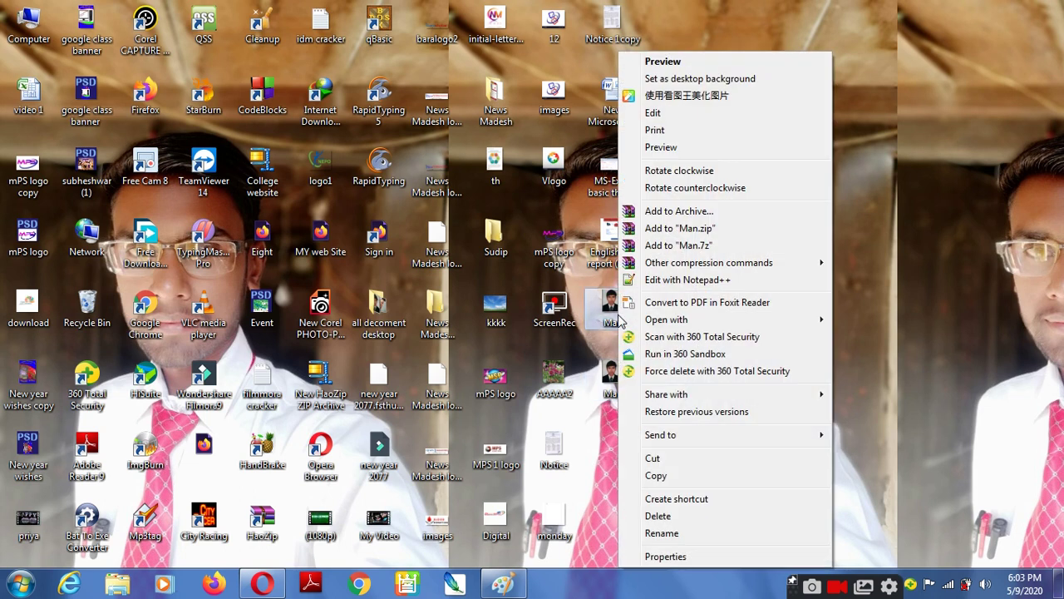
pyautogui.click(680, 556)
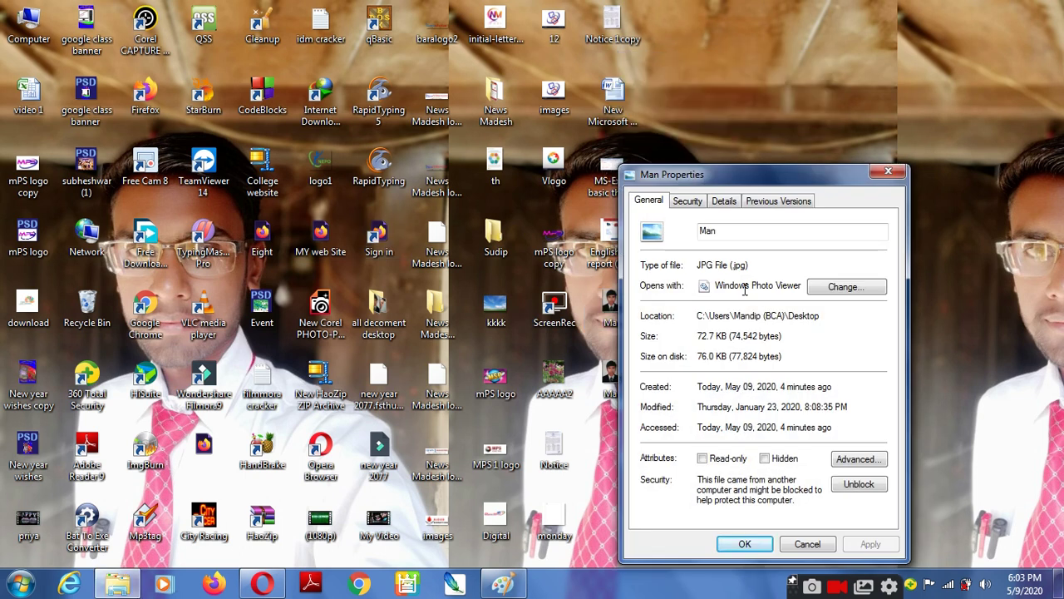
pyautogui.click(888, 173)
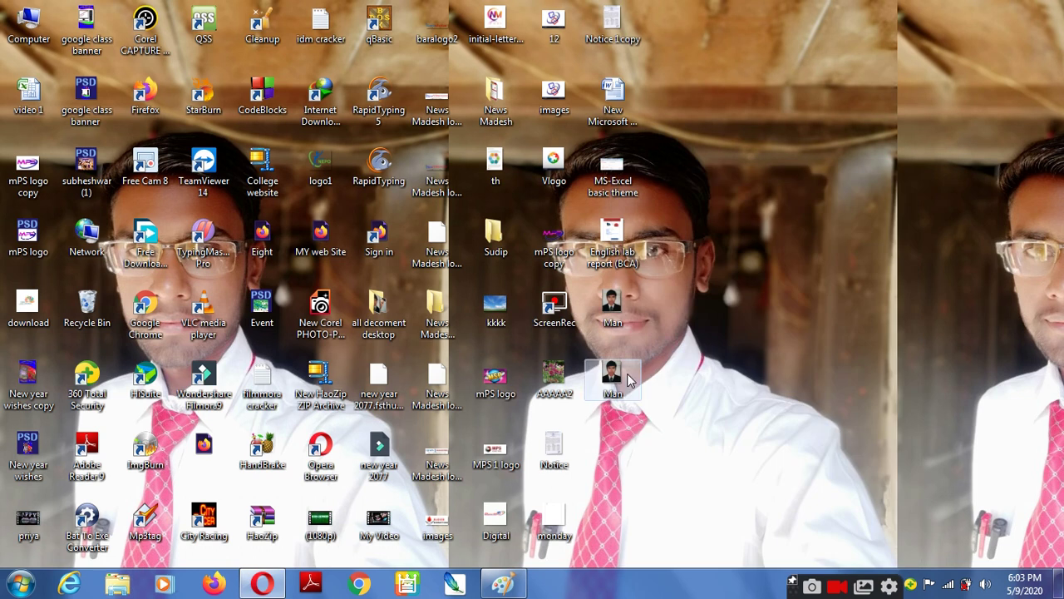
# Step: Check the file type in the properties of the newly saved Man icon file on the desktop
pyautogui.rightClick(626, 374)
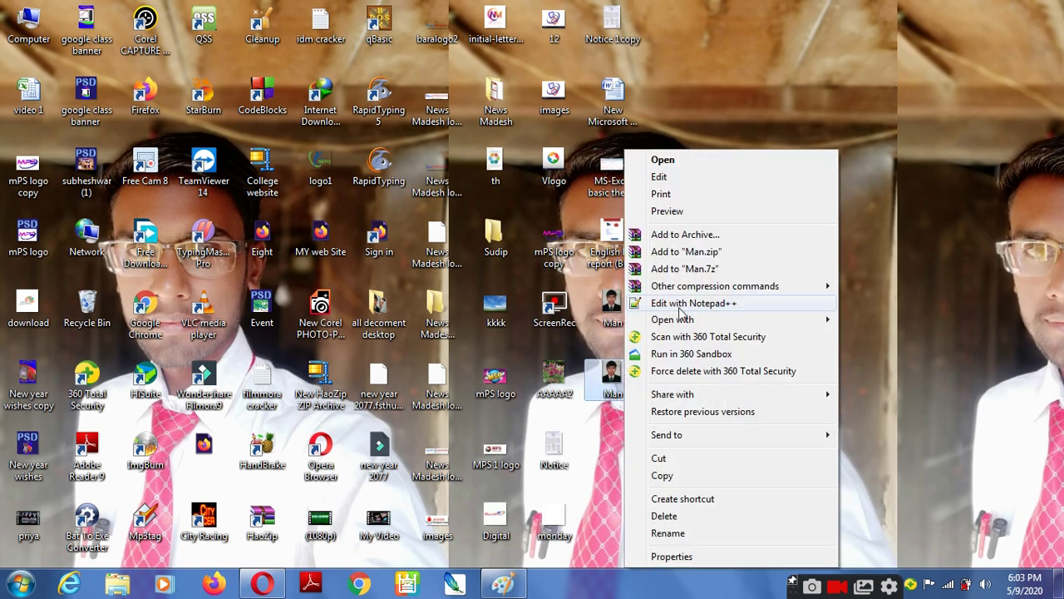
pyautogui.moveTo(695, 325)
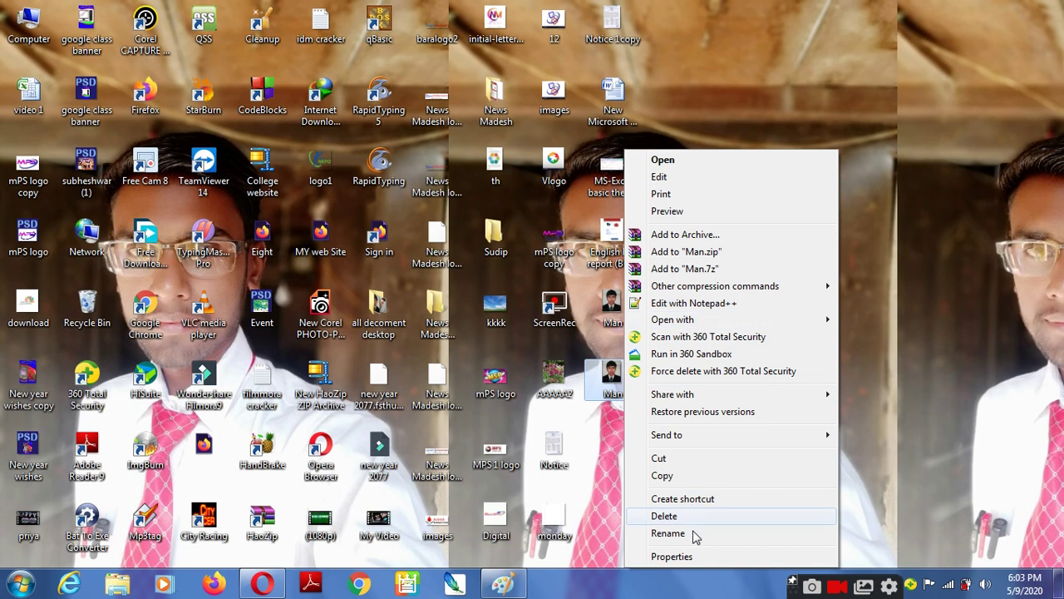
pyautogui.click(692, 557)
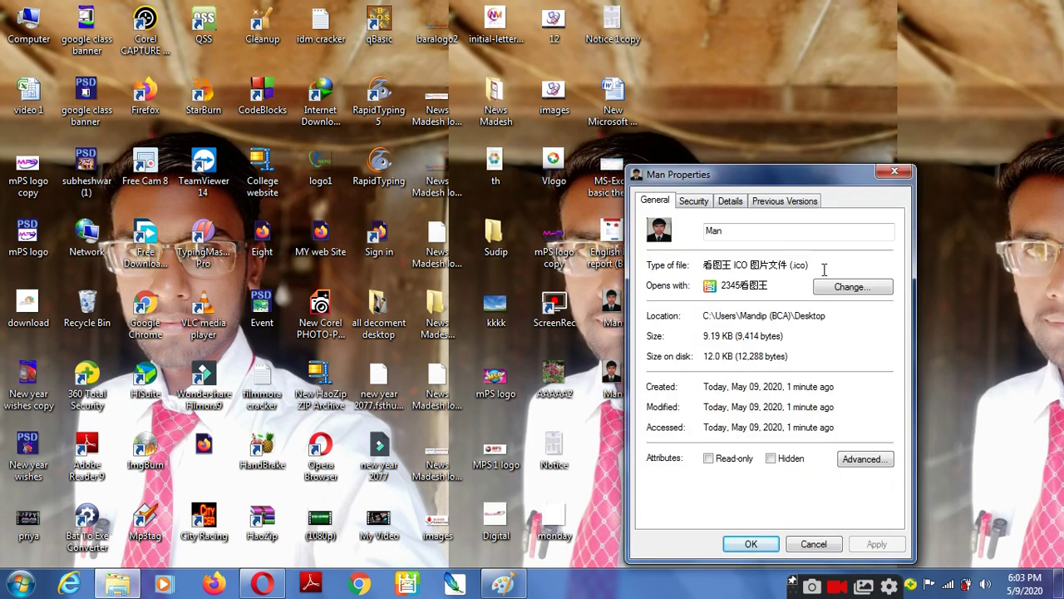
pyautogui.click(896, 172)
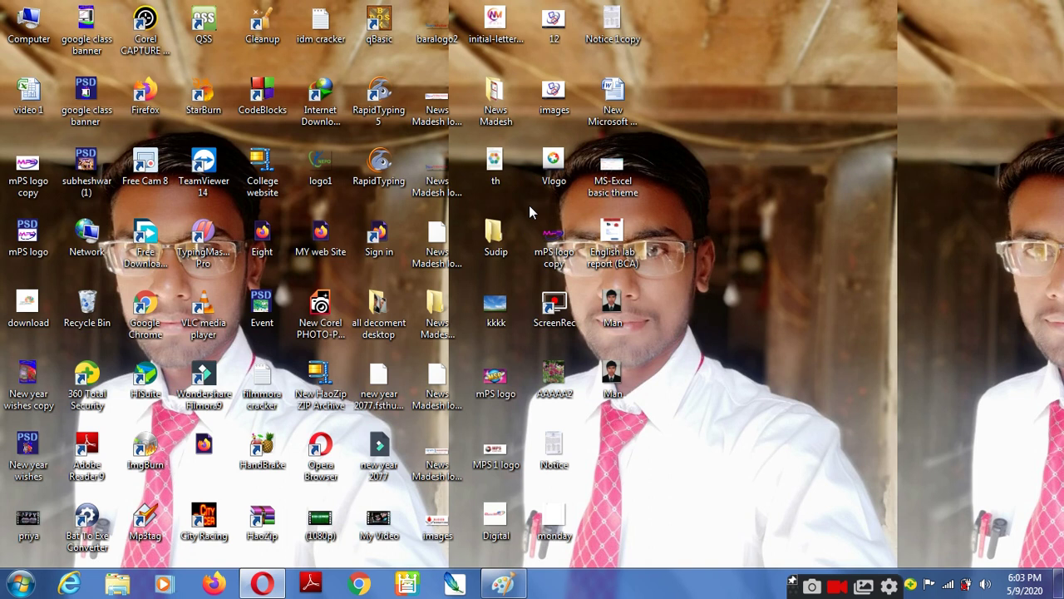
# Step: Open the icon-change settings in the properties of the desktop folder below the "th" picture
pyautogui.click(499, 237)
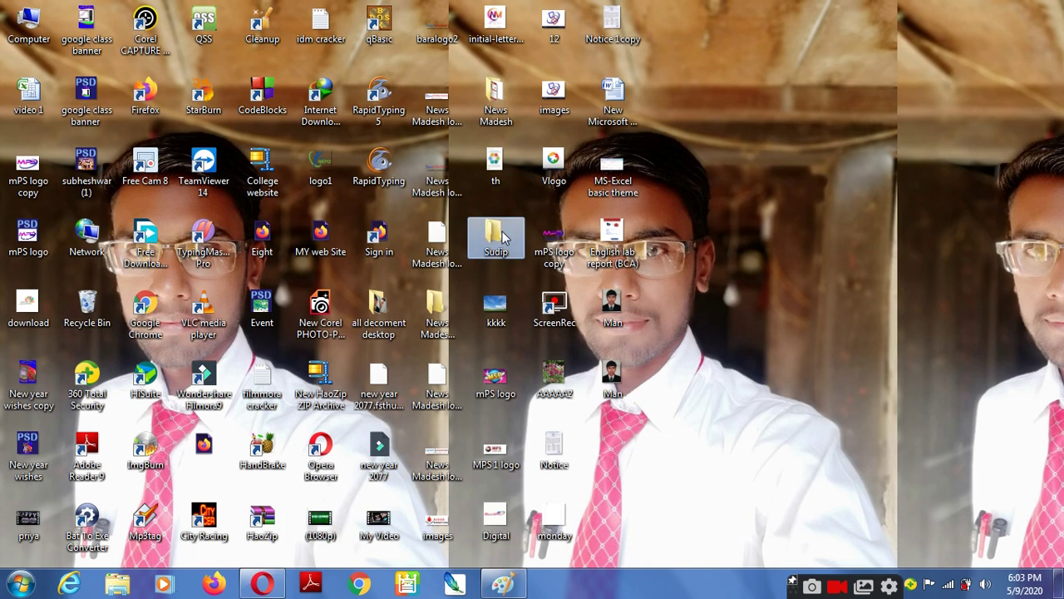
pyautogui.rightClick(502, 237)
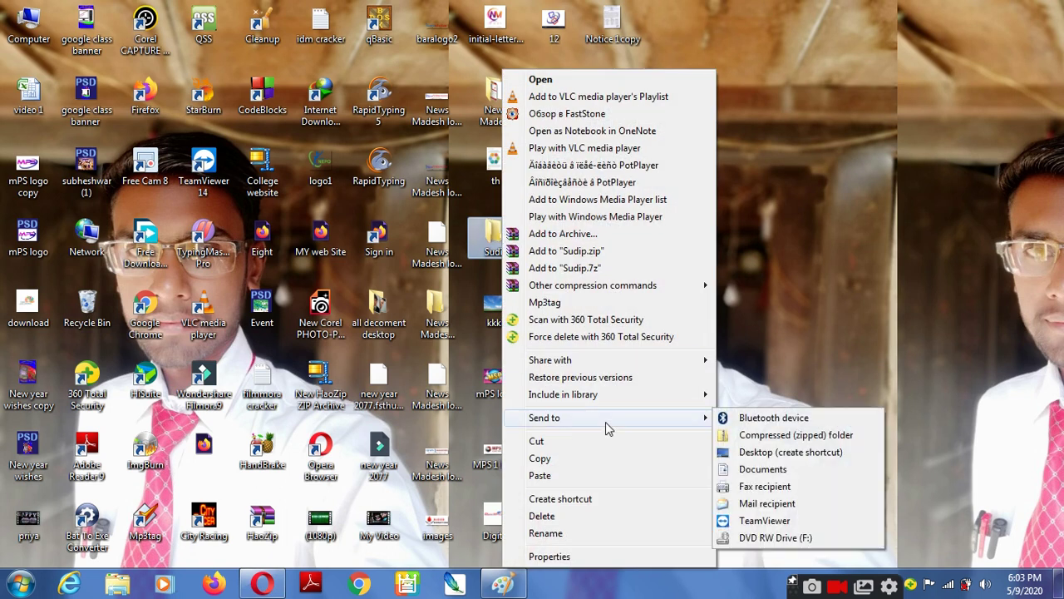
pyautogui.click(550, 556)
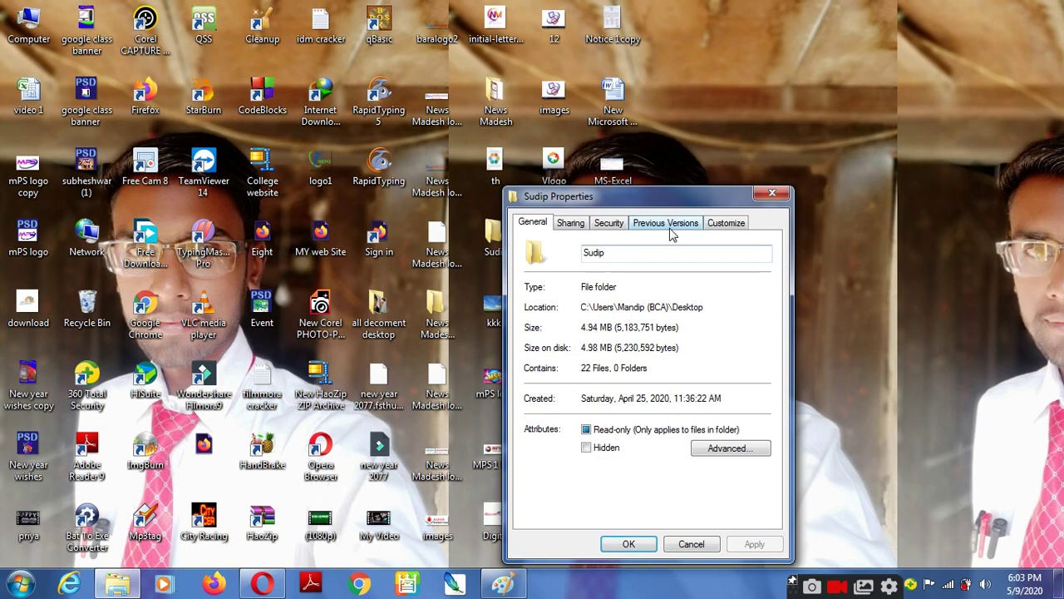
pyautogui.click(736, 223)
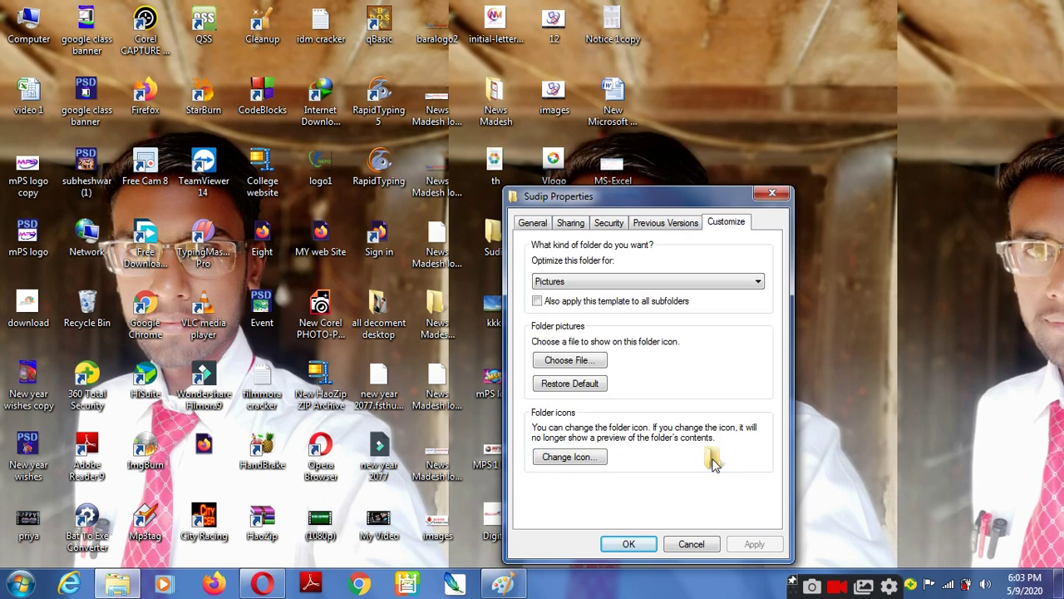
pyautogui.click(579, 460)
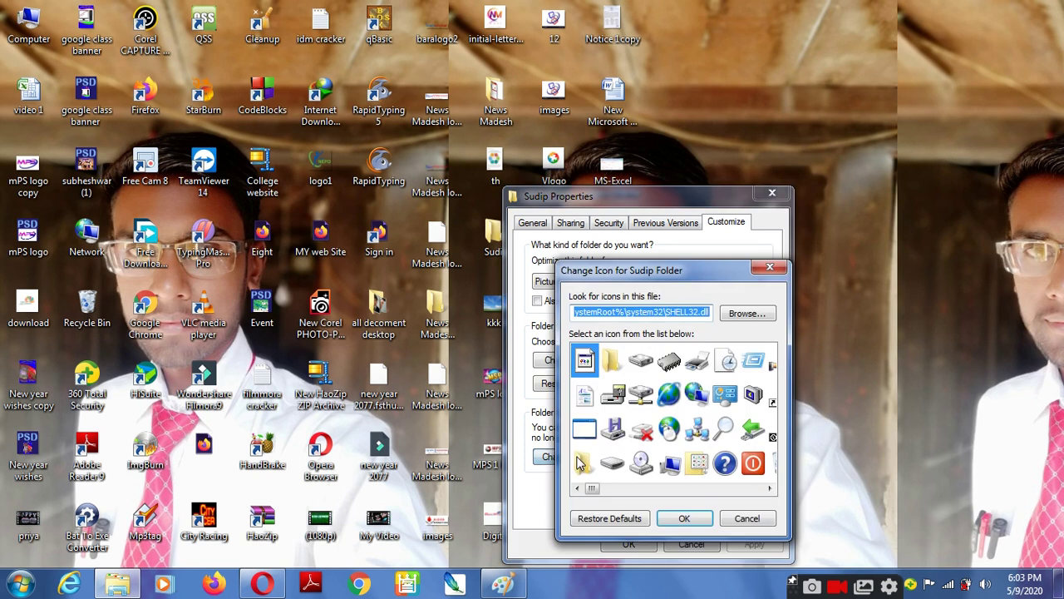
# Step: Load Man.ico from the Desktop as the source file for the folder's icon
pyautogui.click(746, 314)
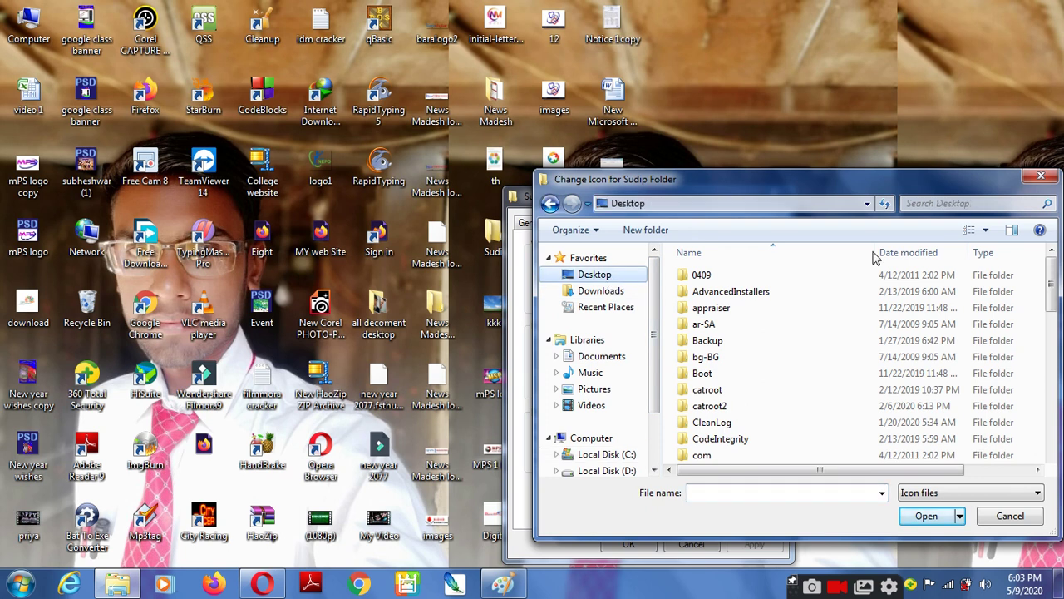
pyautogui.click(609, 281)
pyautogui.moveTo(887, 190); pyautogui.dragTo(511, 154)
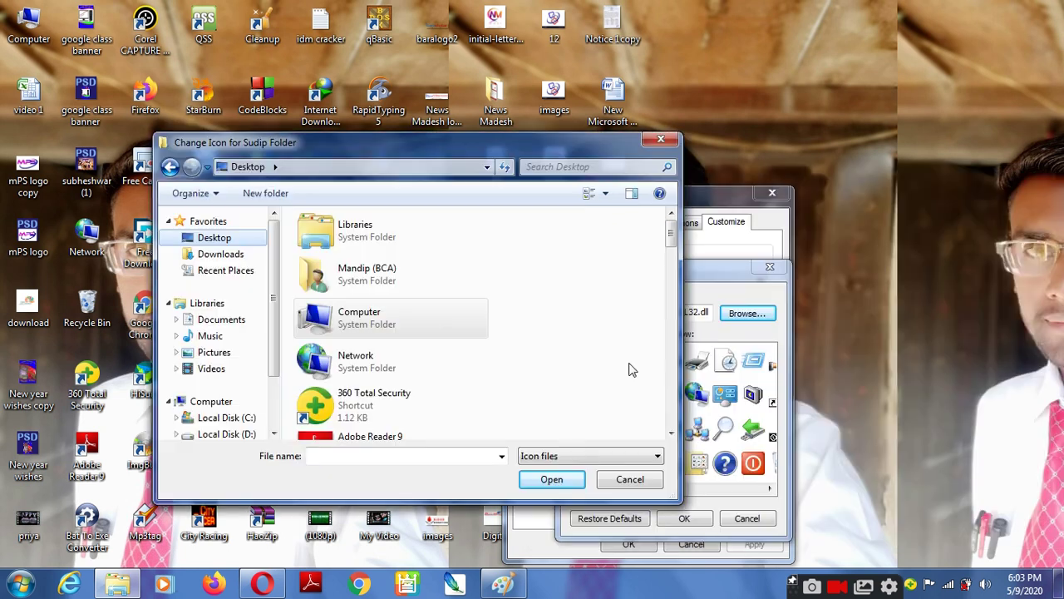
pyautogui.click(356, 458)
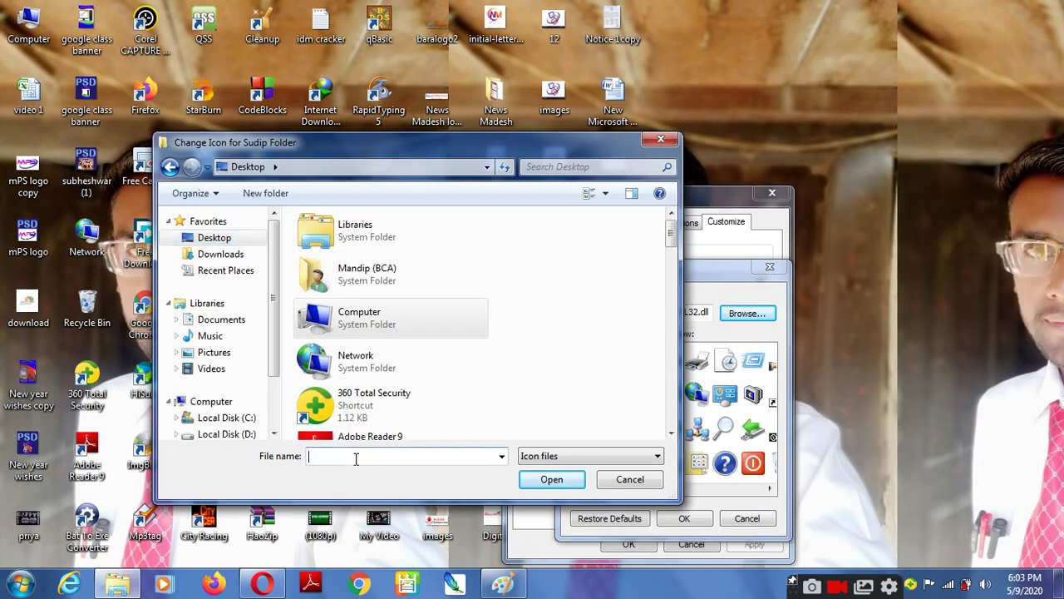
pyautogui.write('man')
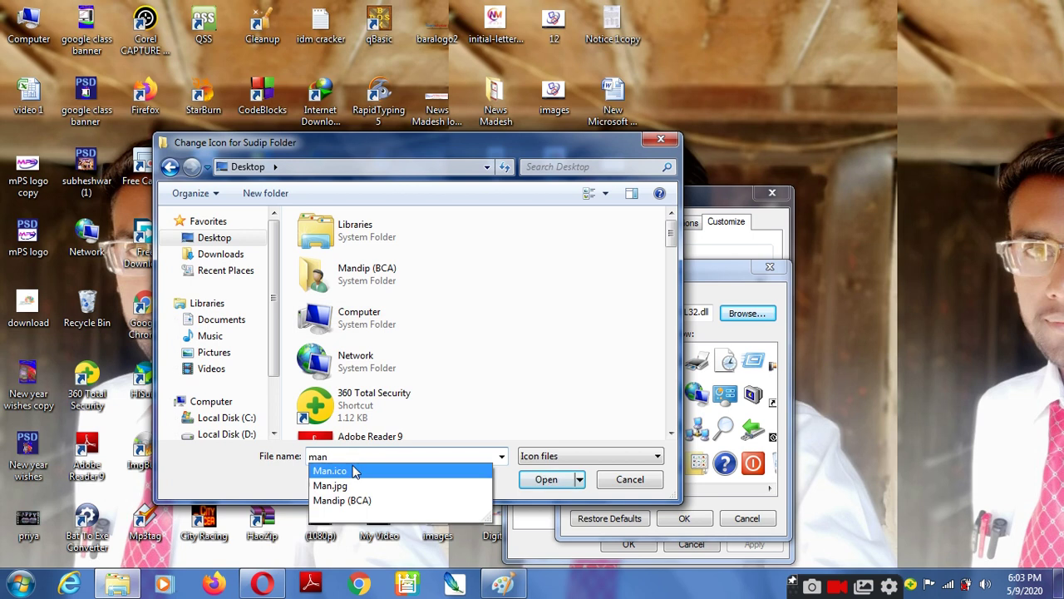
pyautogui.click(330, 471)
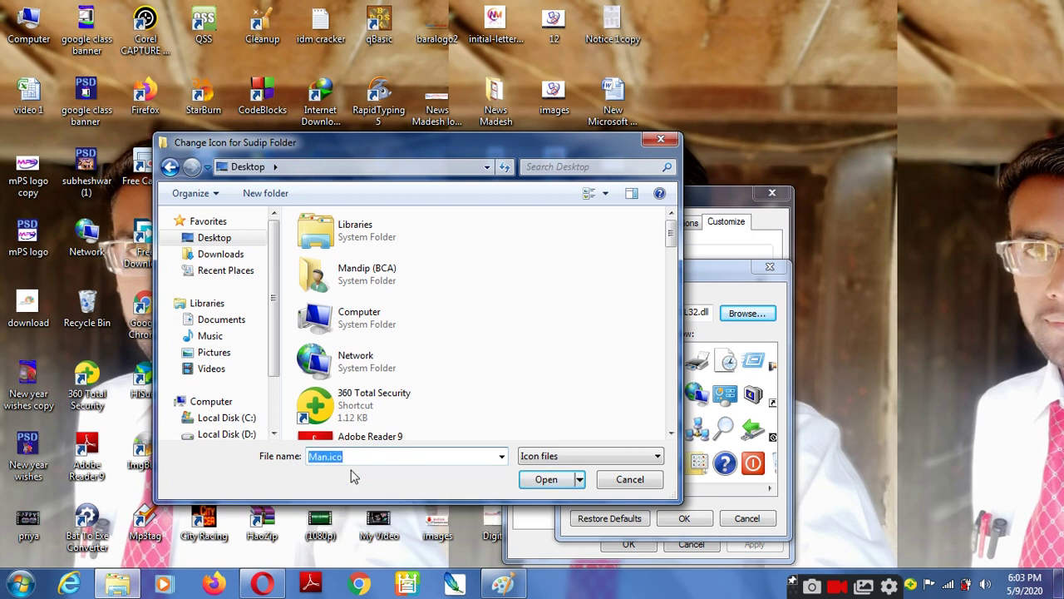
pyautogui.click(558, 488)
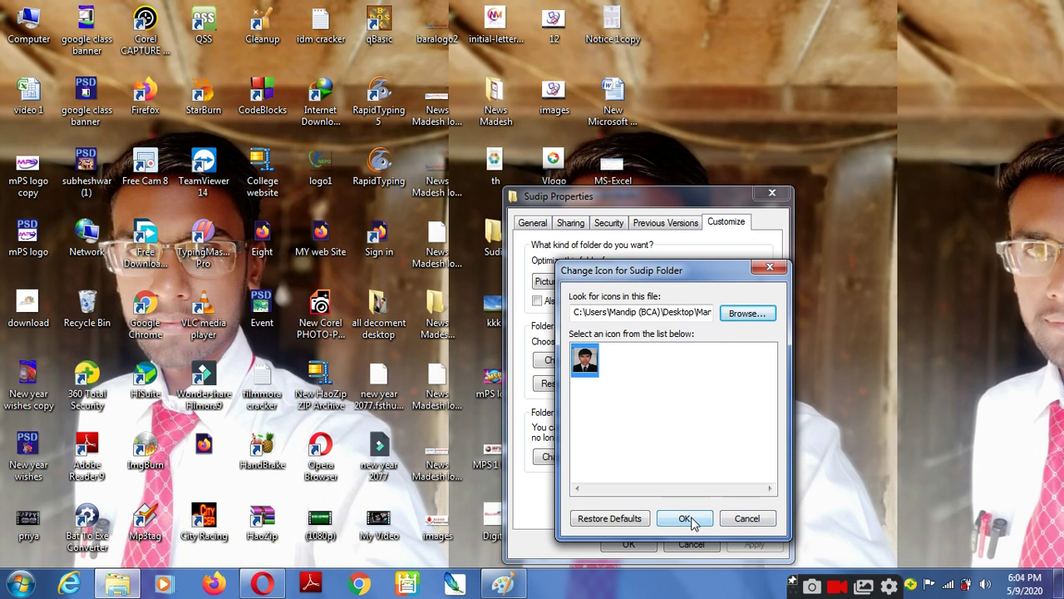
# Step: Confirm the Man.ico picture as the folder's icon, apply the change and close the folder's properties
pyautogui.click(683, 516)
pyautogui.click(764, 542)
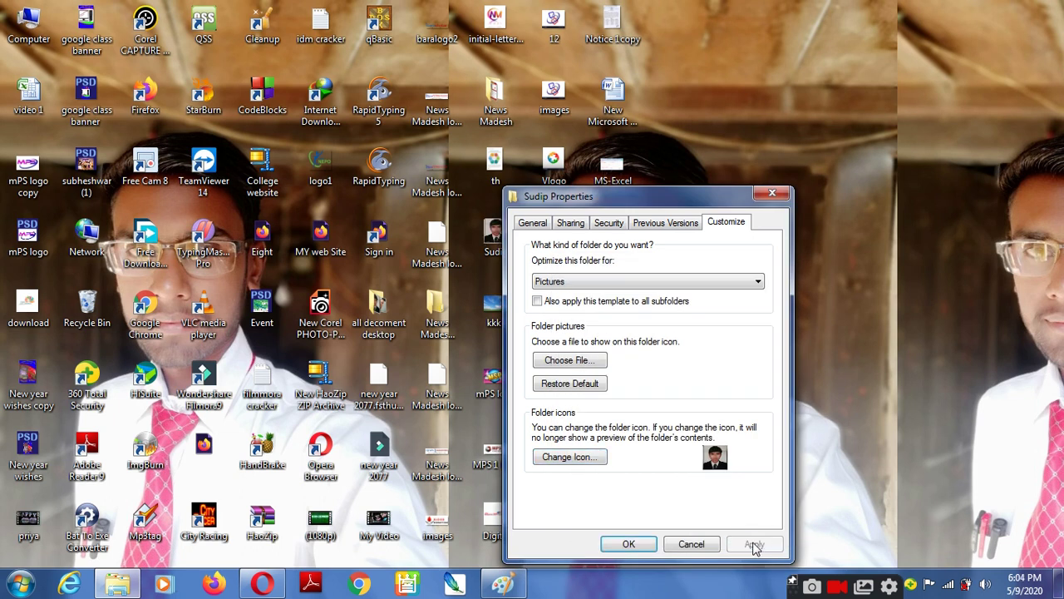
pyautogui.click(630, 545)
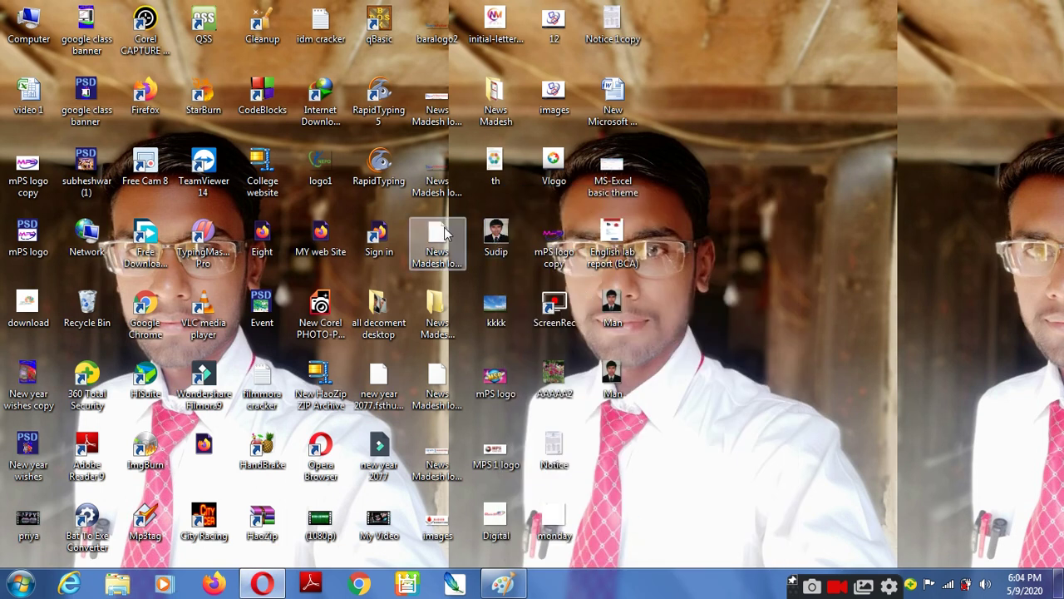
# Step: Open the desktop folder with the new Man icon twice to view its contents, closing it each time
pyautogui.doubleClick(495, 235)
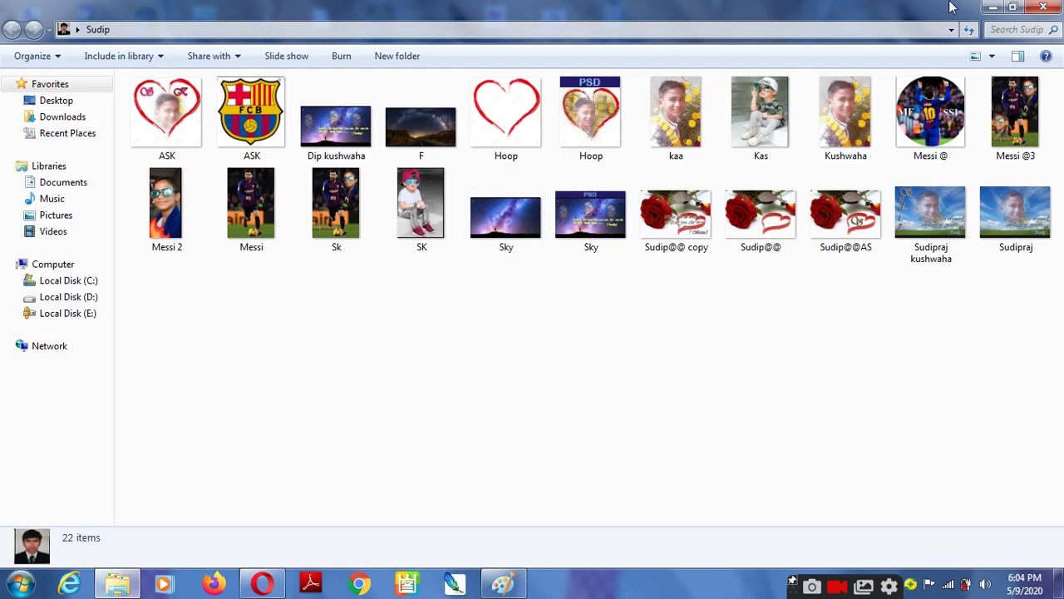
pyautogui.click(1043, 7)
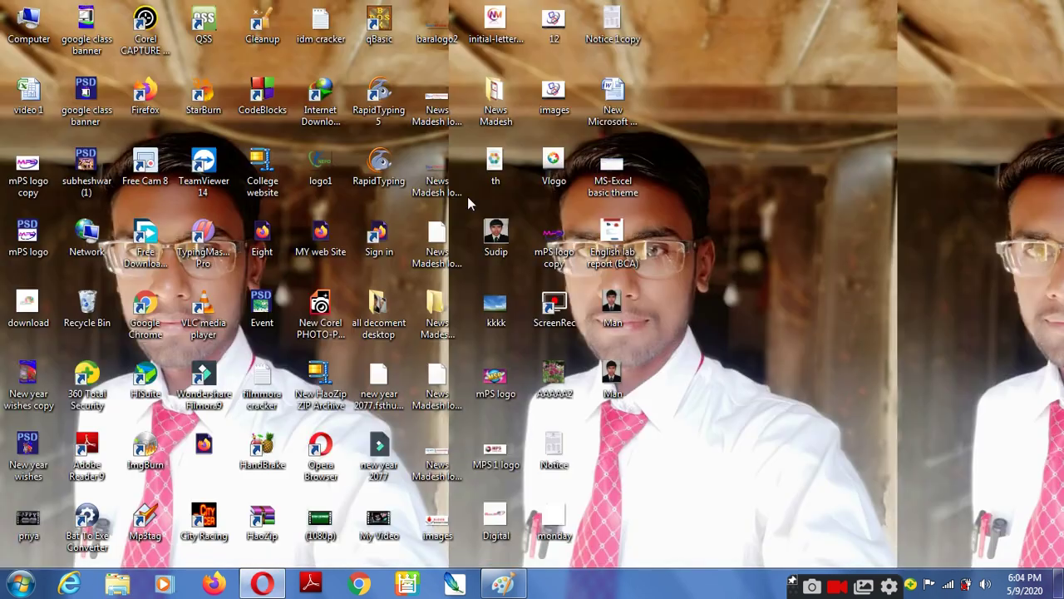
pyautogui.rightClick(508, 222)
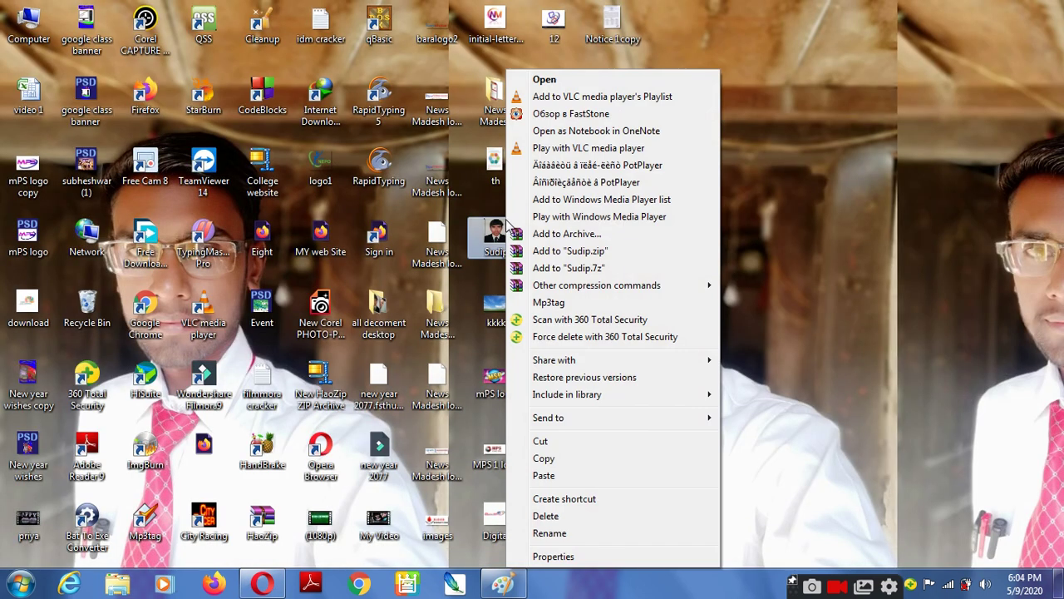
pyautogui.click(555, 81)
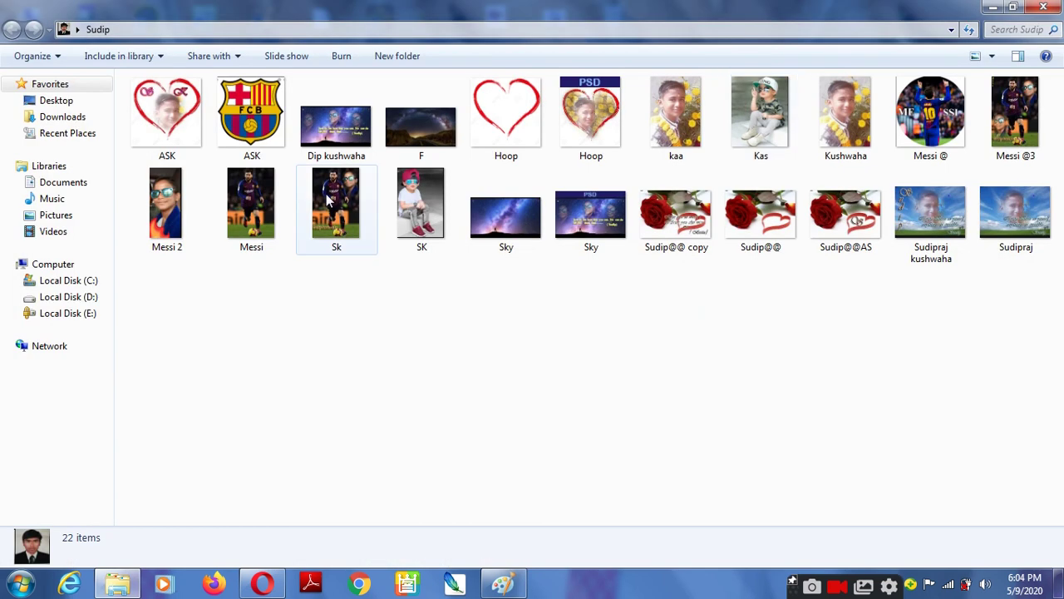
pyautogui.click(1047, 7)
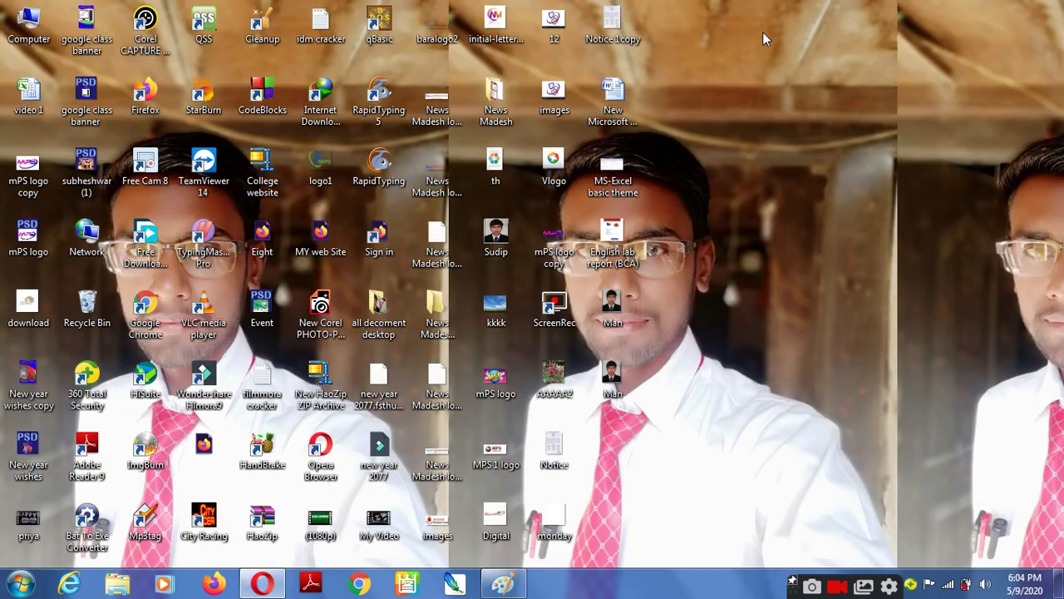